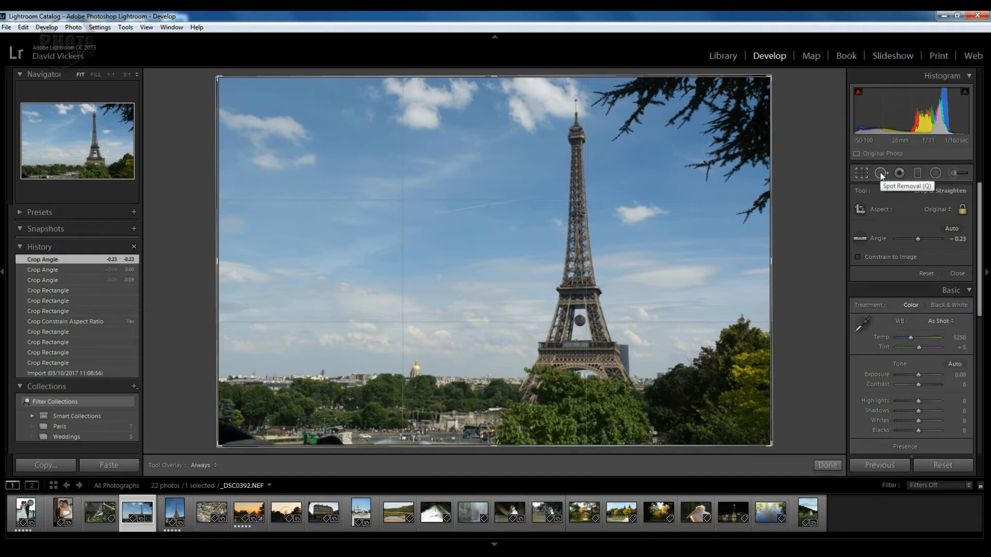
- Heal the spot in the upper sky above the vapour trail using Spot Removal at size 72, feather 60 and opacity 76
key(q)
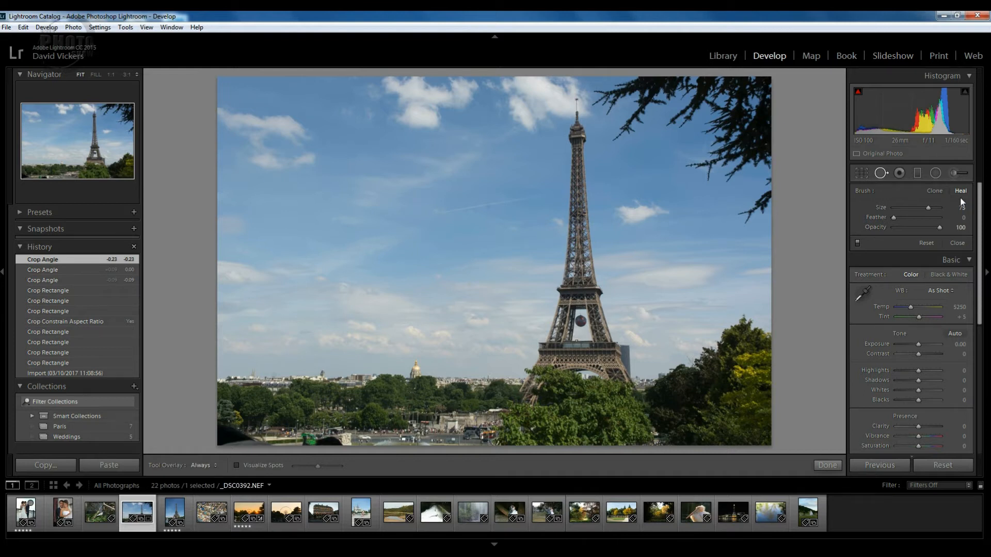
key(q)
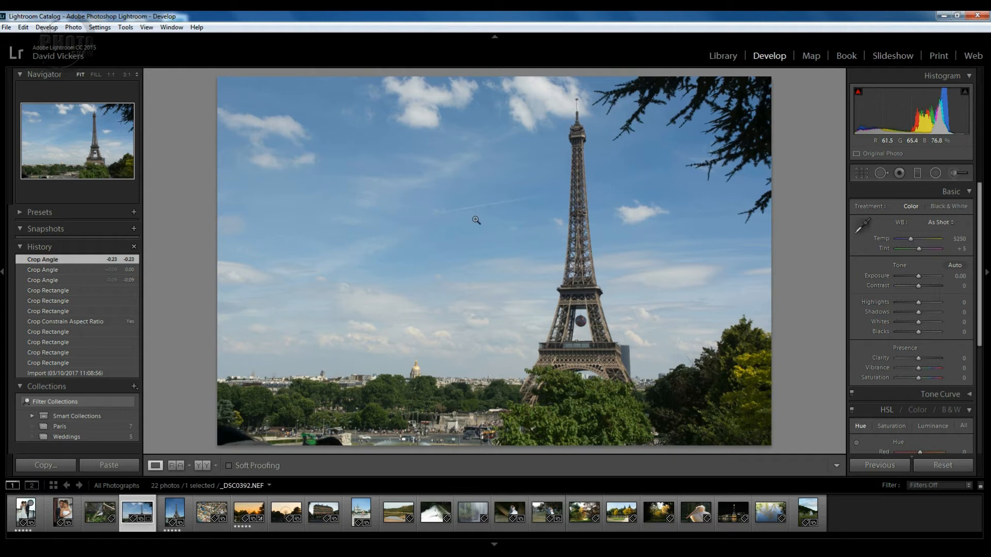
click(471, 185)
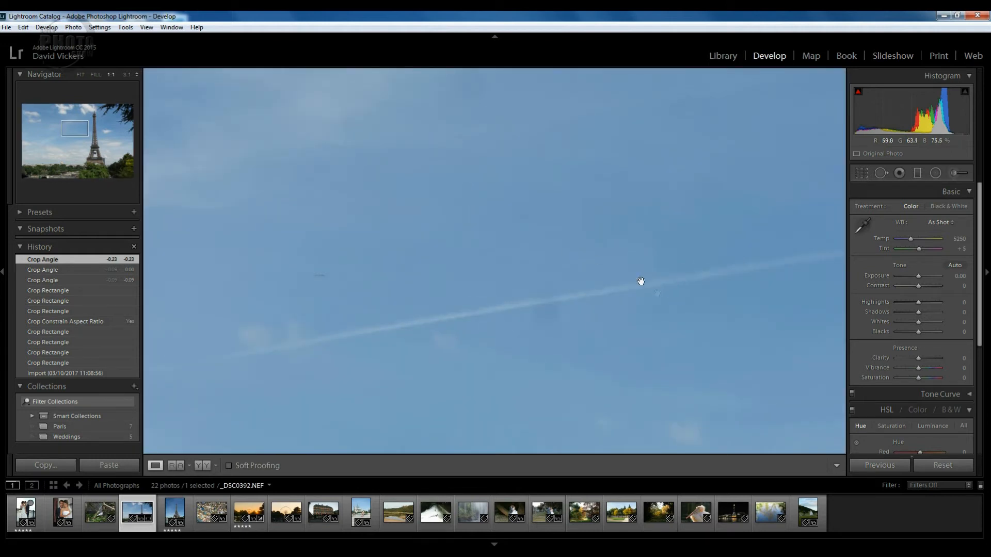
drag(628, 256, 630, 301)
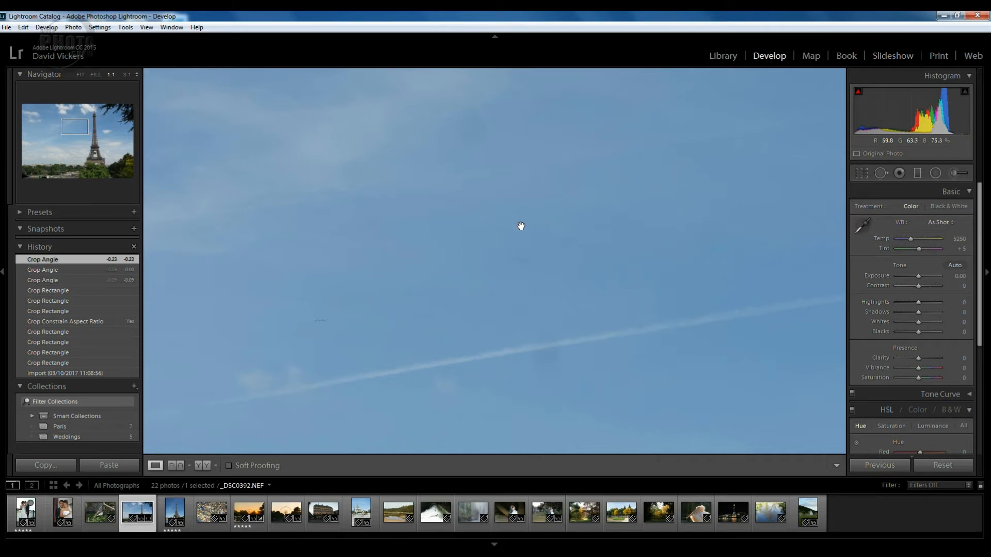
click(880, 174)
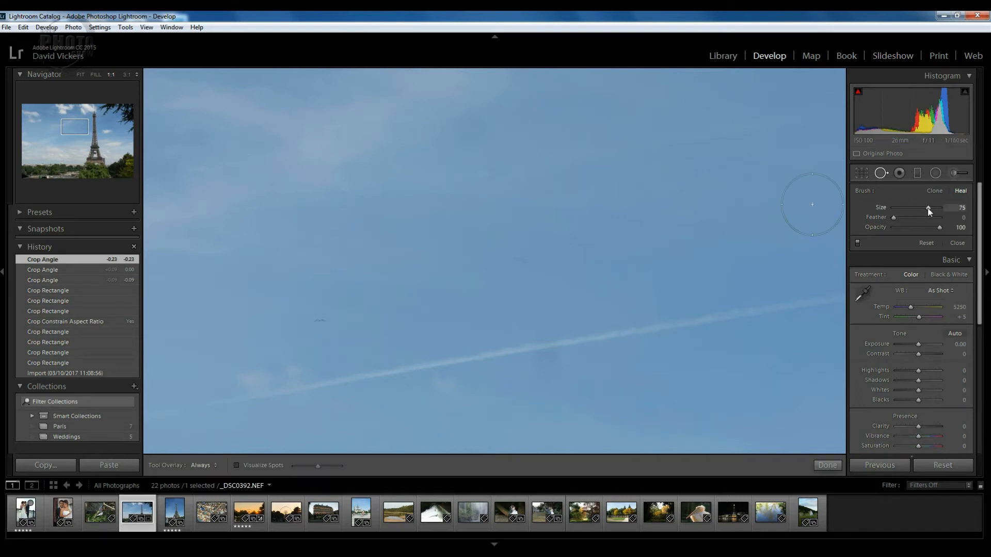
mouse_move(927, 208)
mouse_down()
mouse_move(915, 210)
mouse_move(926, 211)
mouse_up()
drag(928, 228, 928, 228)
click(475, 130)
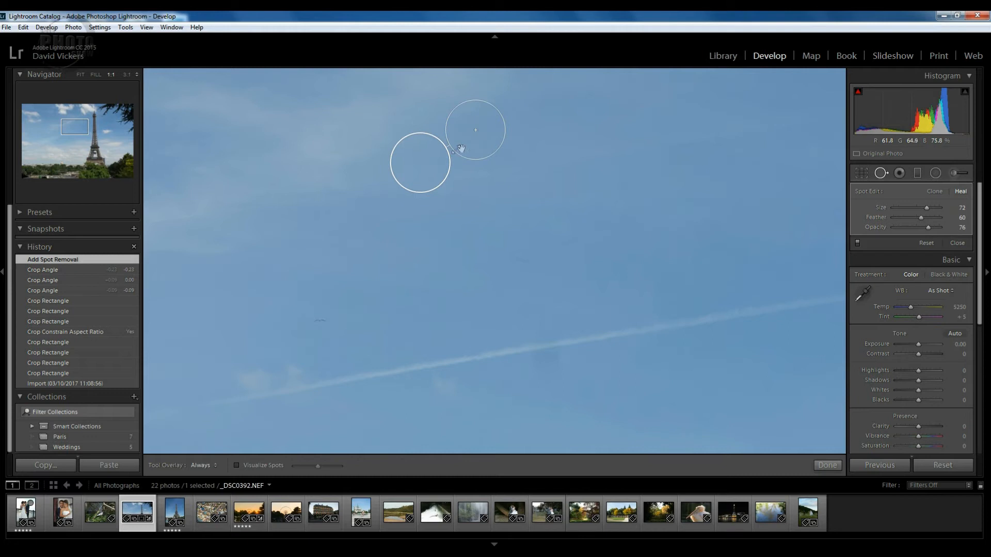
click(880, 173)
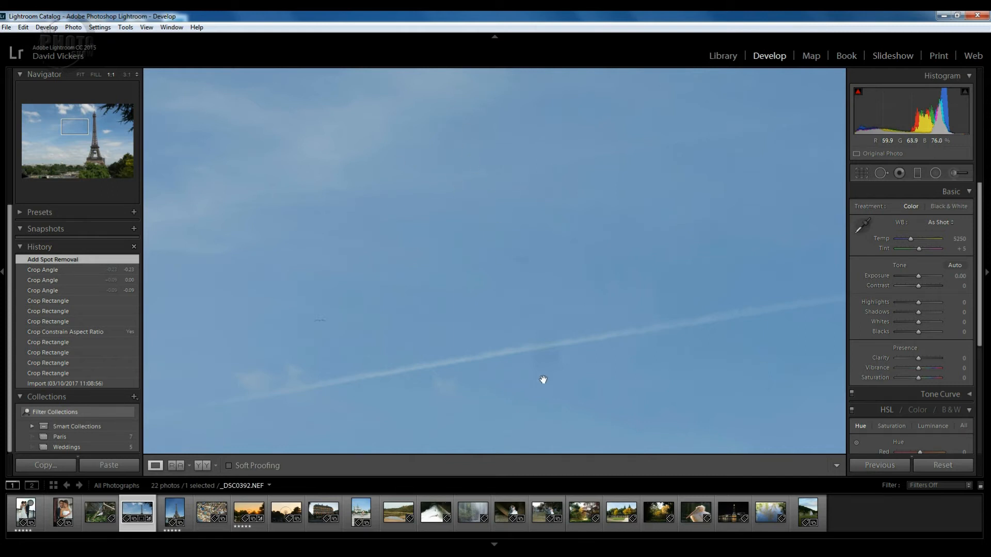
- Heal the dust spot just below the vapour trail at size 76, and move its source to clear sky below the trail
click(880, 174)
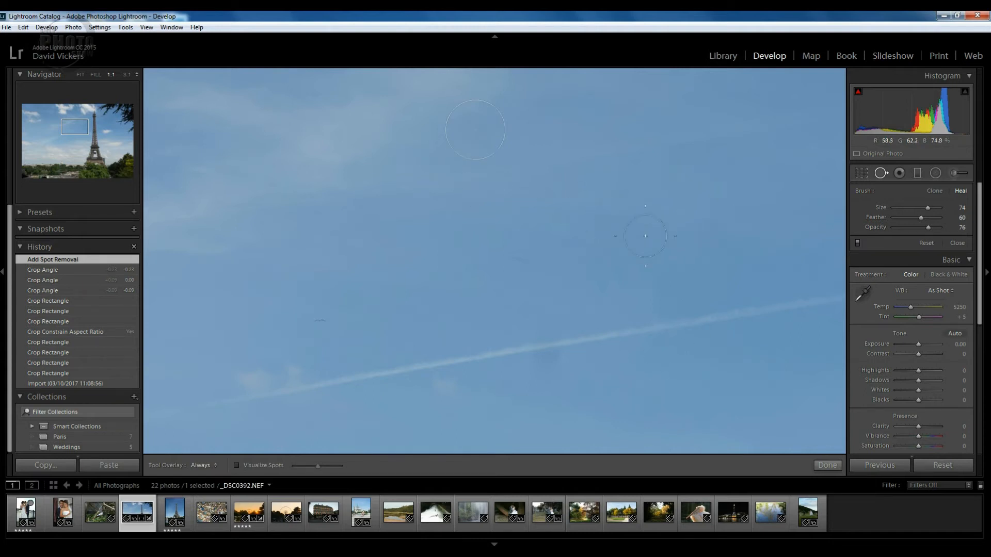
click(477, 143)
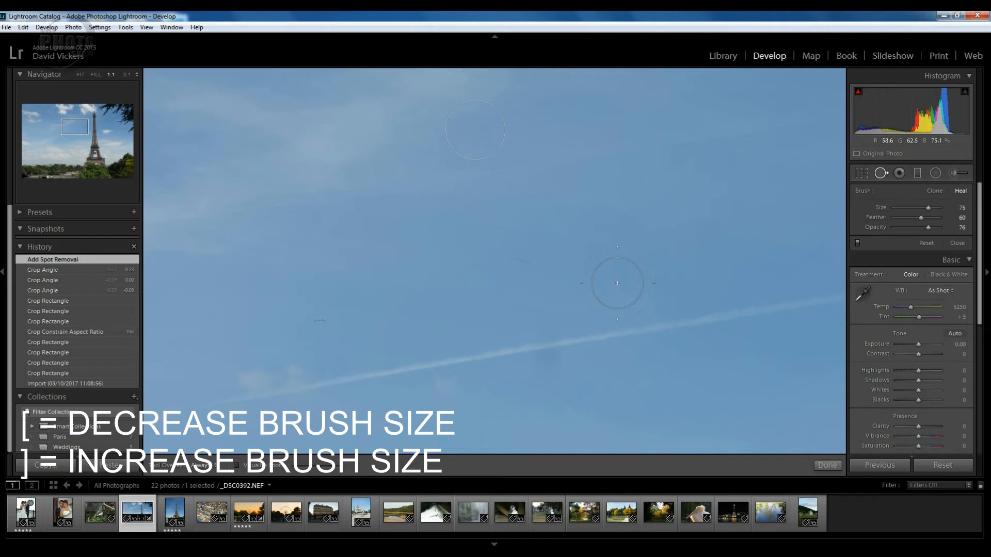
key(bracketright)
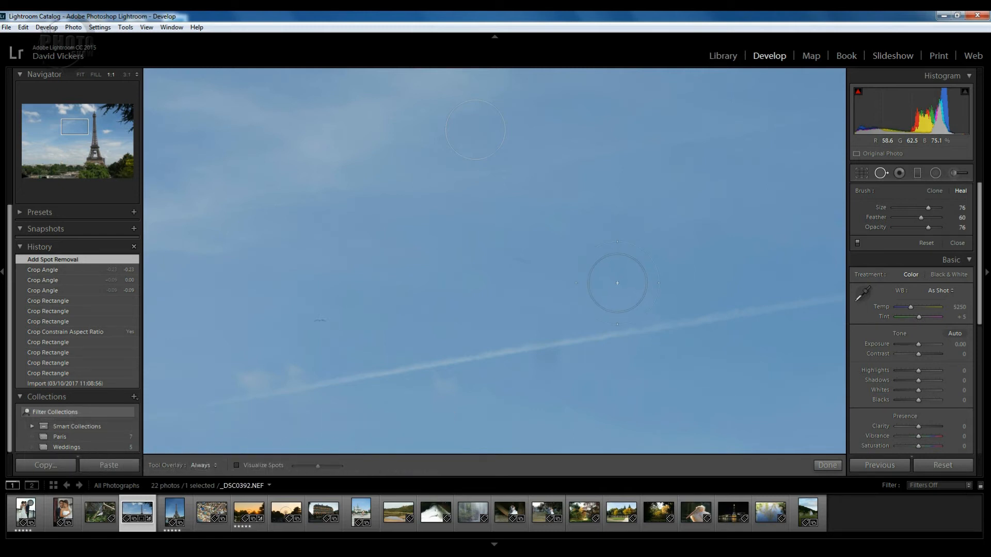
click(549, 365)
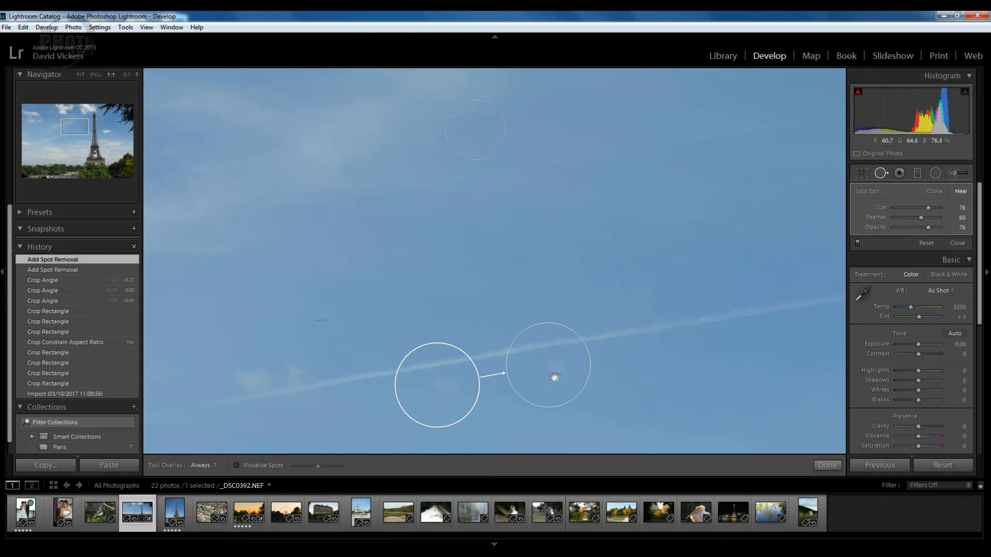
drag(421, 380, 426, 322)
mouse_move(433, 291)
mouse_down()
mouse_move(447, 268)
mouse_move(471, 257)
mouse_move(449, 266)
mouse_move(428, 298)
mouse_move(421, 352)
mouse_move(439, 399)
mouse_move(478, 426)
mouse_up()
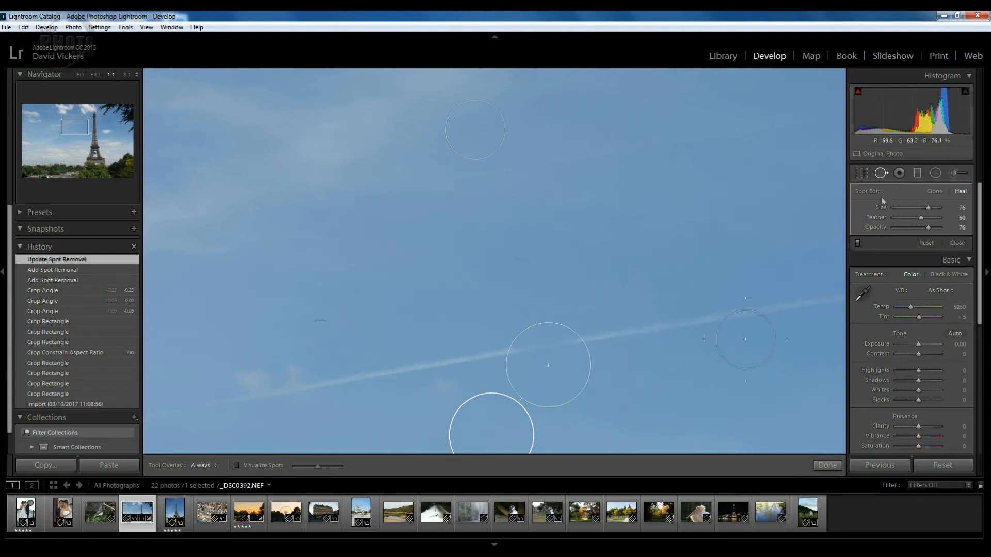
click(881, 174)
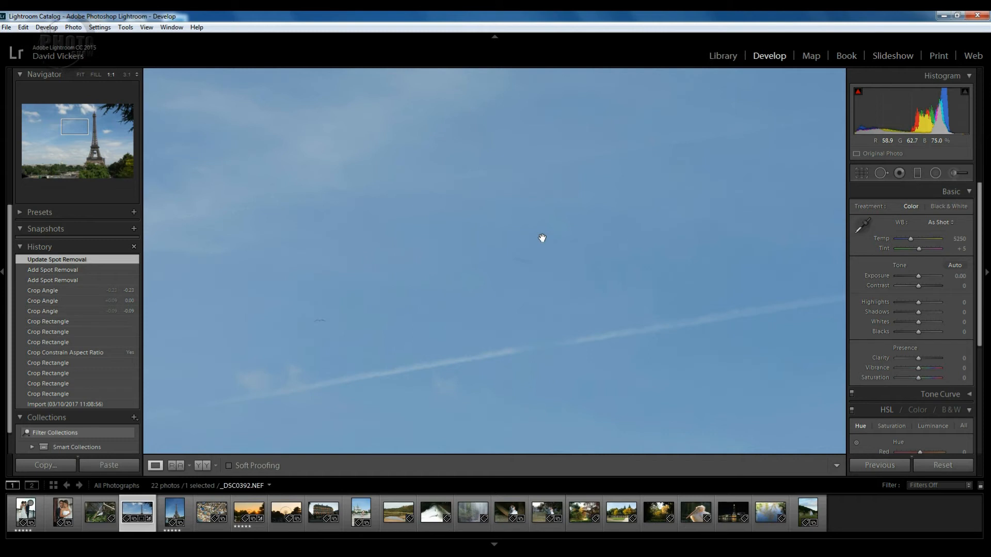
- Switch Spot Removal to Clone mode and clone over a spot on the vapour trail, sourcing it from clear sky above
click(880, 174)
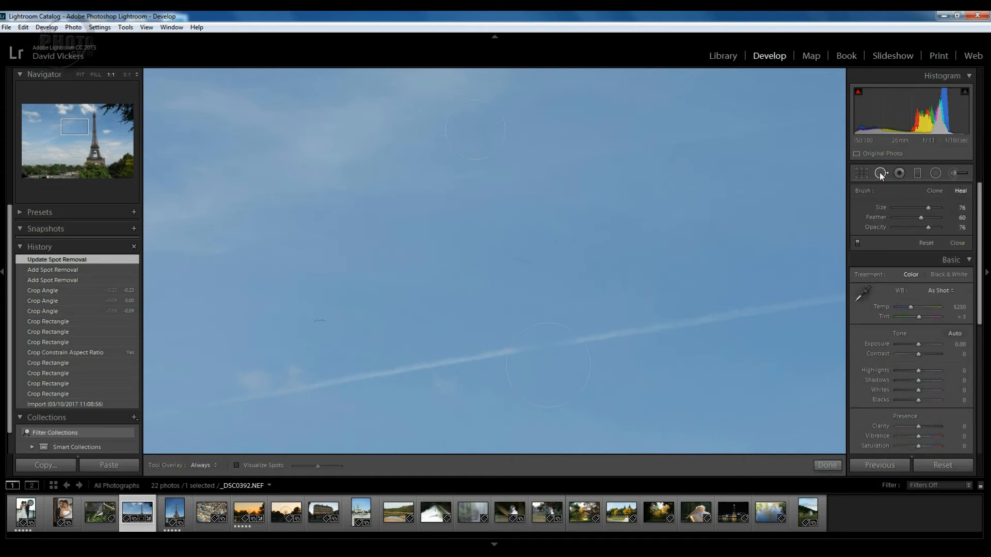
click(935, 192)
click(693, 320)
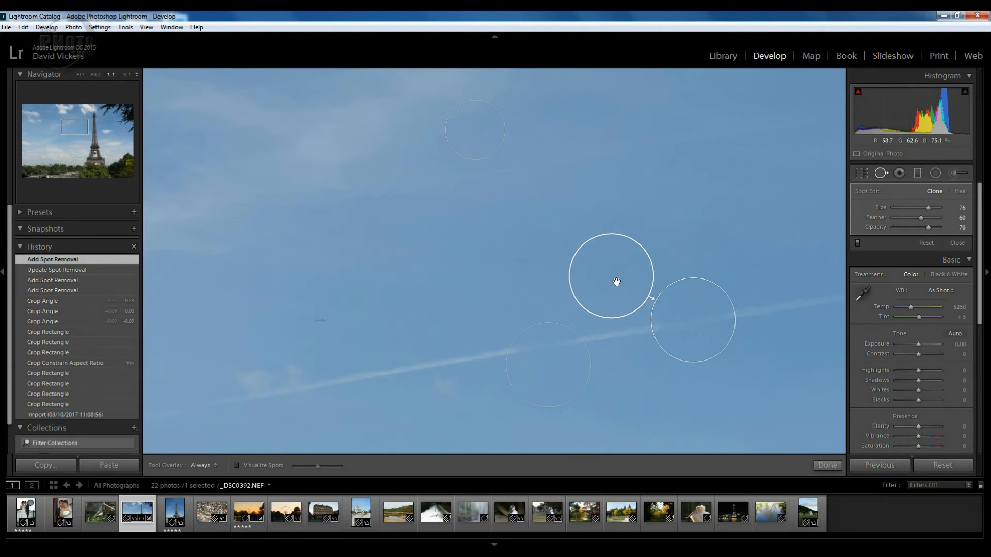
drag(604, 285, 732, 200)
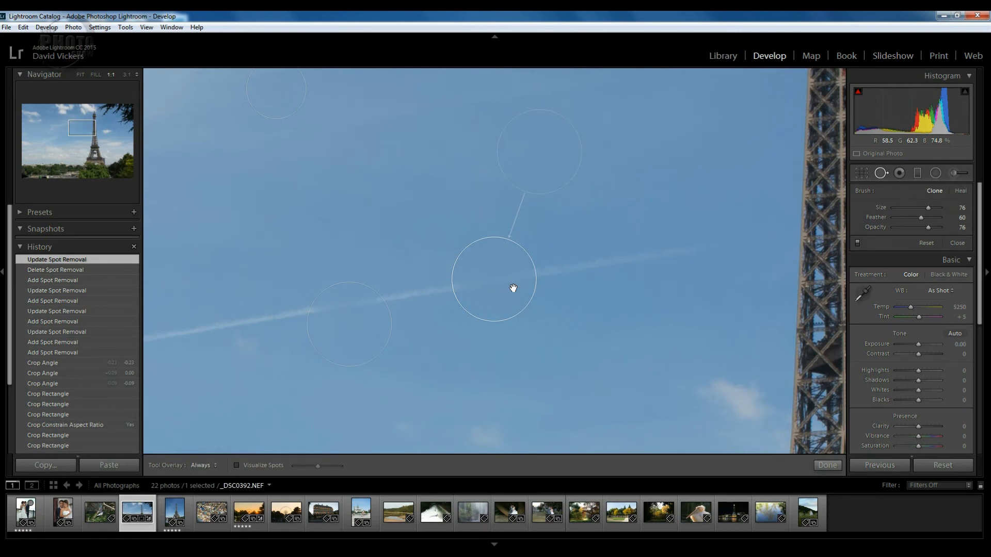
- Replace the single clone spot with a size 49, opacity 100 clone stroke along the vapour trail, sourced from clear sky above it
right_click(500, 279)
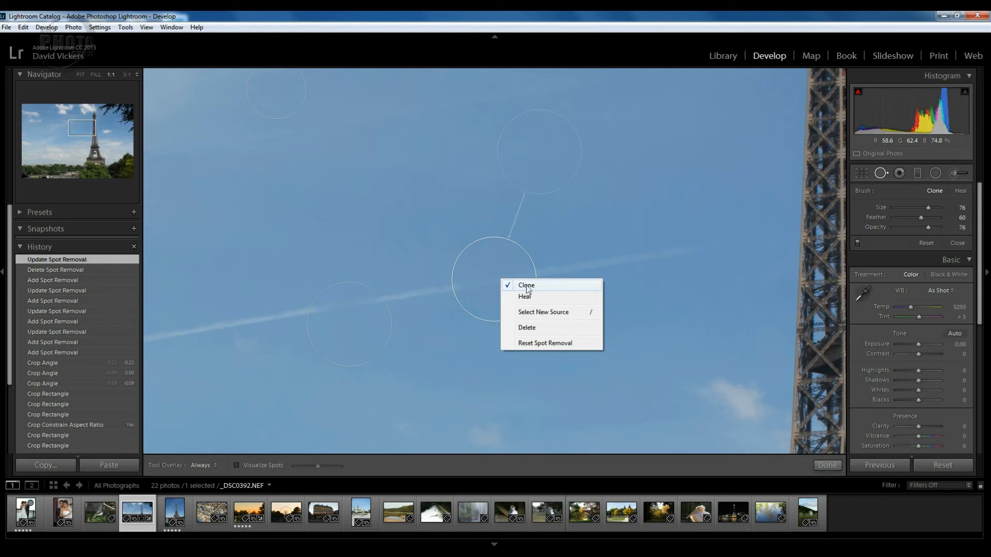
click(527, 329)
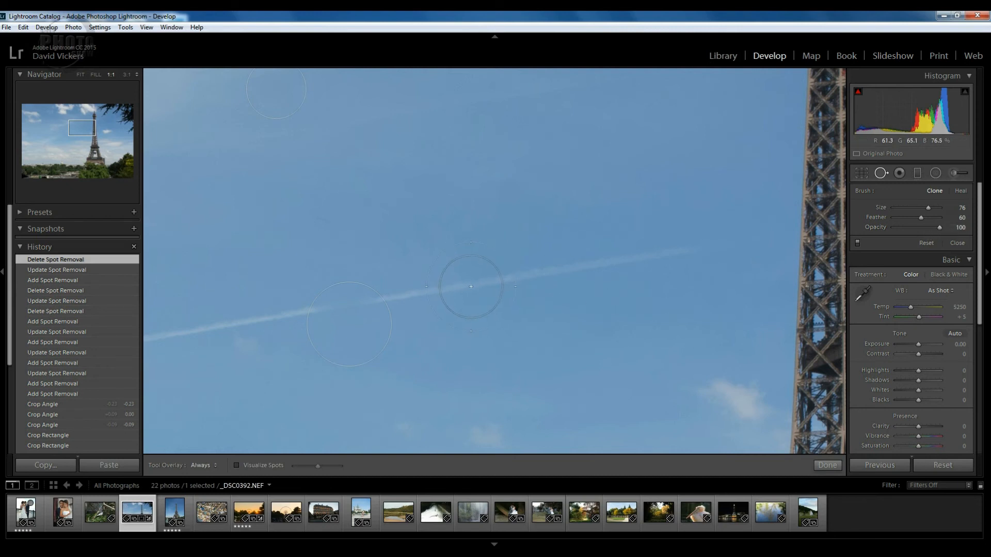
scroll(470, 286, down, 3)
drag(166, 335, 694, 252)
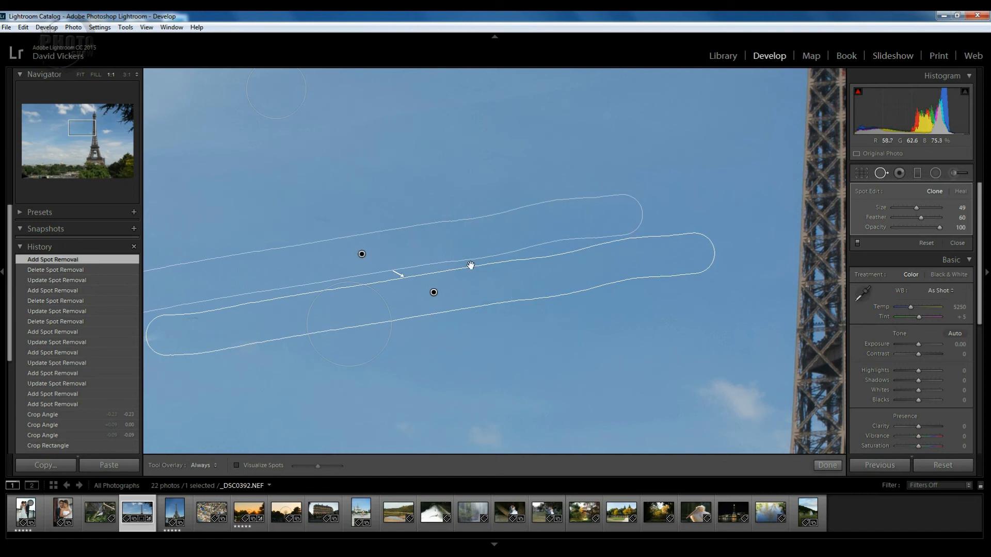
drag(477, 229, 511, 219)
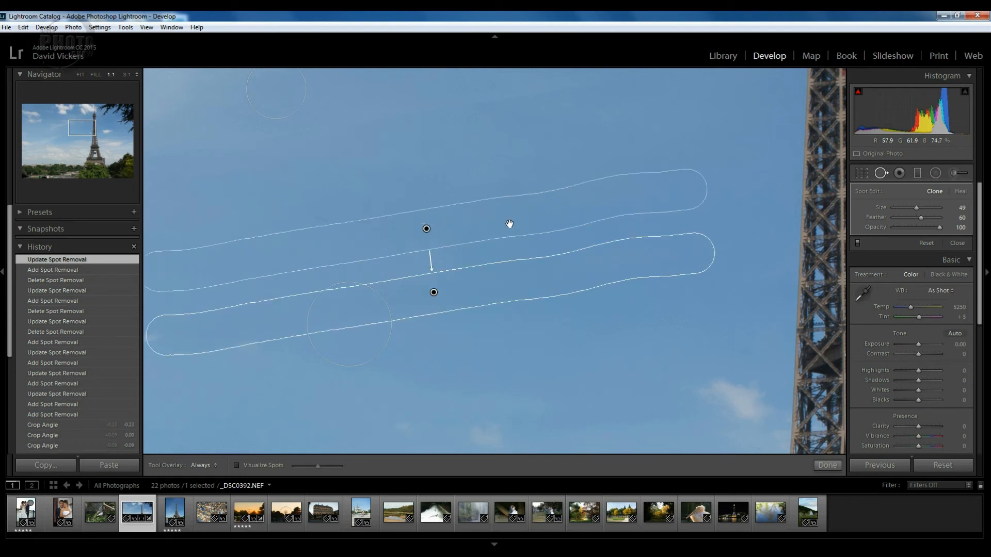
click(879, 173)
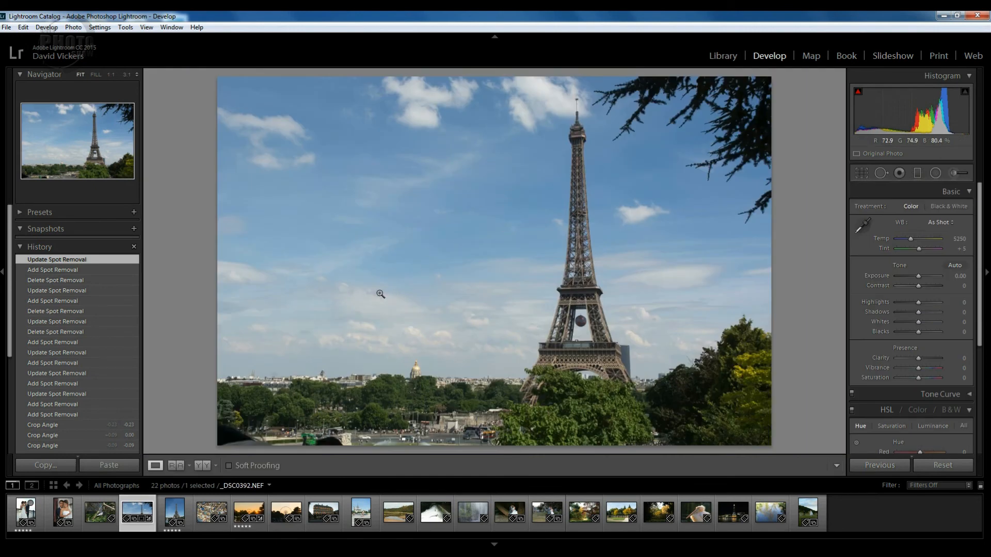
- Compare the photo before and after the edits side by side, and return to the single view
key(y)
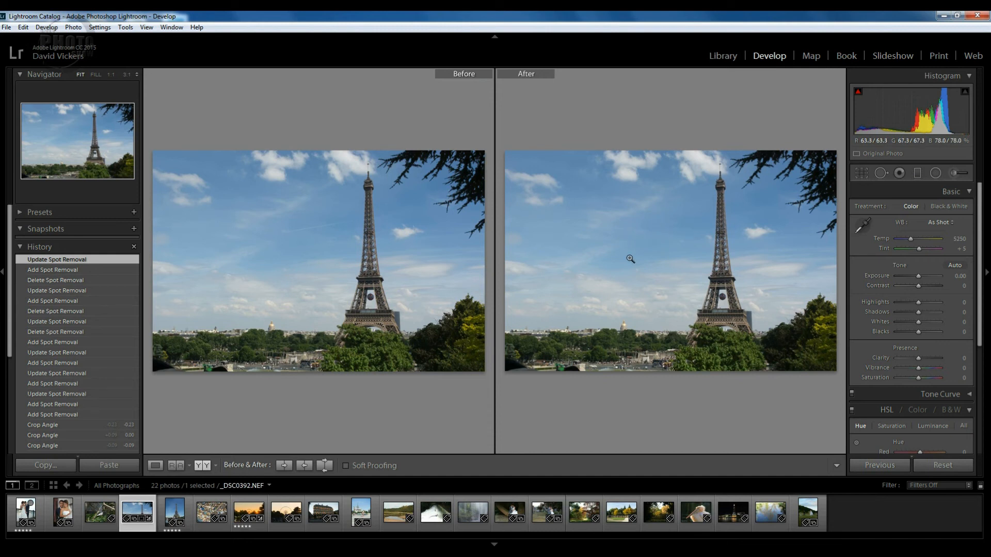
key(d)
- Clone over the remaining vapour trail with a short size 75 stroke, and move its source to clear sky nearer the tower
click(880, 174)
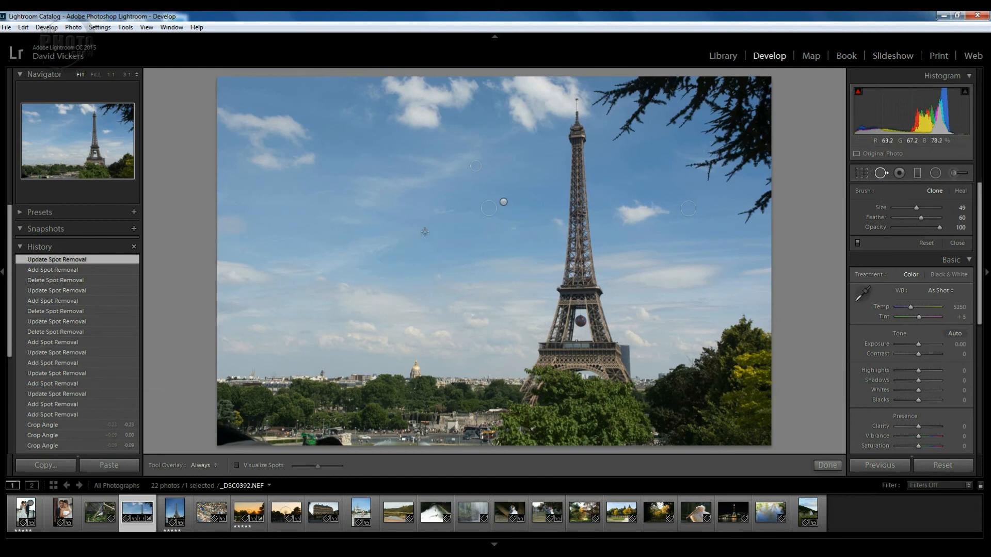
scroll(423, 232, up, 5)
mouse_move(426, 217)
mouse_down()
mouse_move(457, 210)
mouse_move(456, 247)
mouse_move(479, 209)
mouse_up()
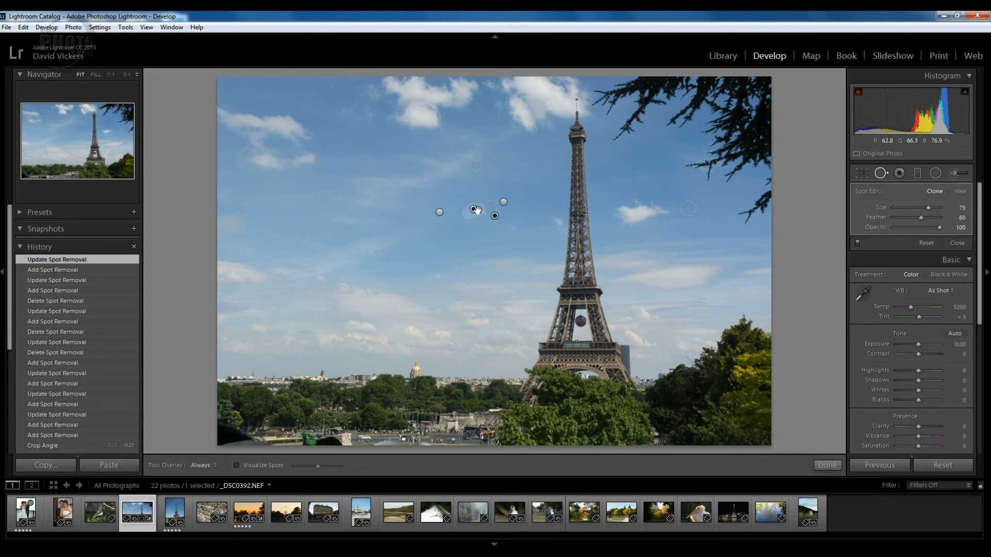
drag(490, 223, 527, 214)
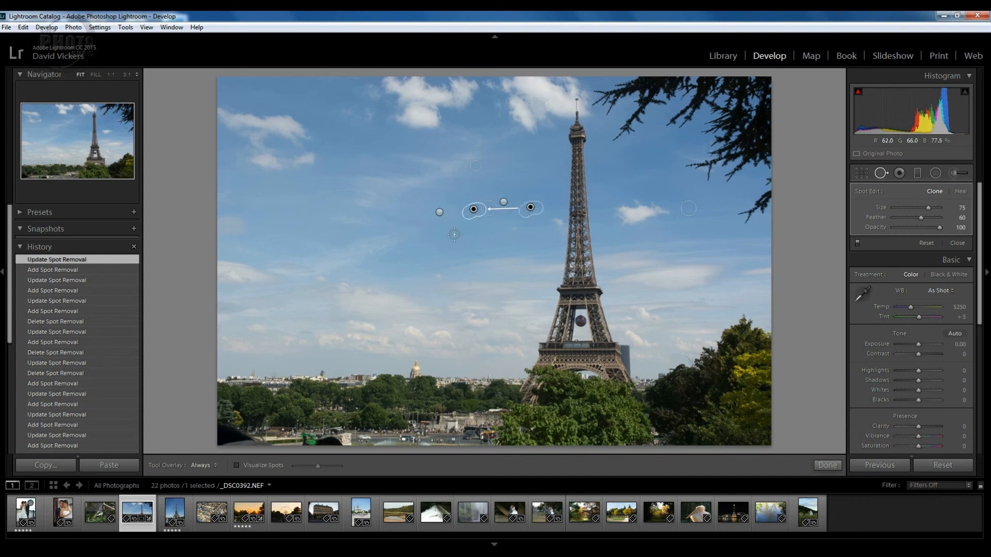
click(881, 175)
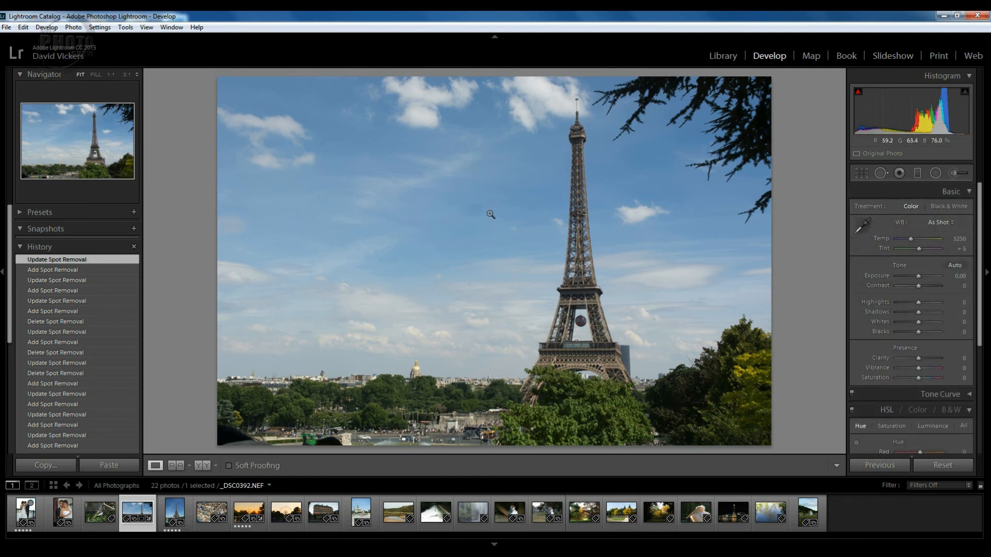
- Reposition the middle clone stroke's source farther from the tower, onto clear sky close to the stroke, and close Spot Removal
click(881, 174)
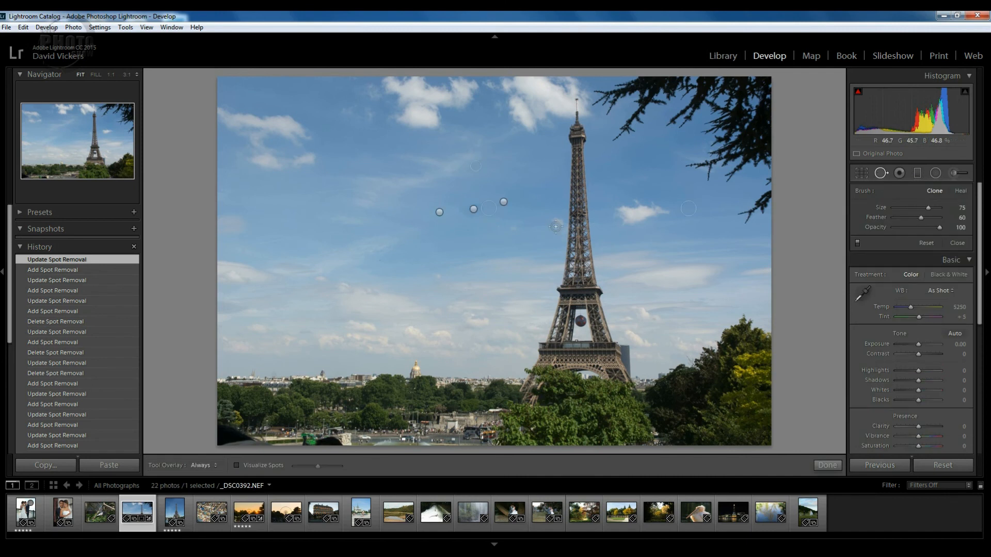
click(473, 209)
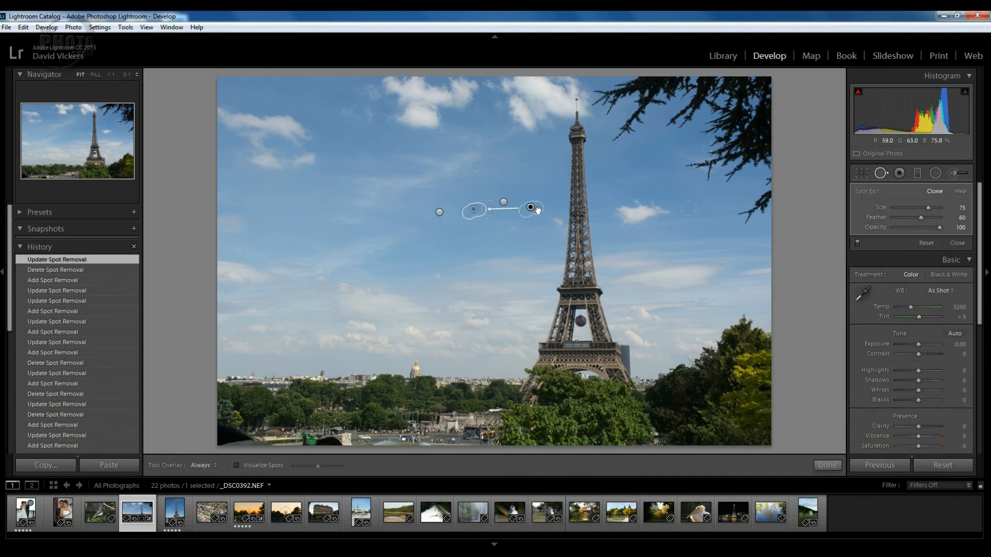
drag(538, 210, 512, 217)
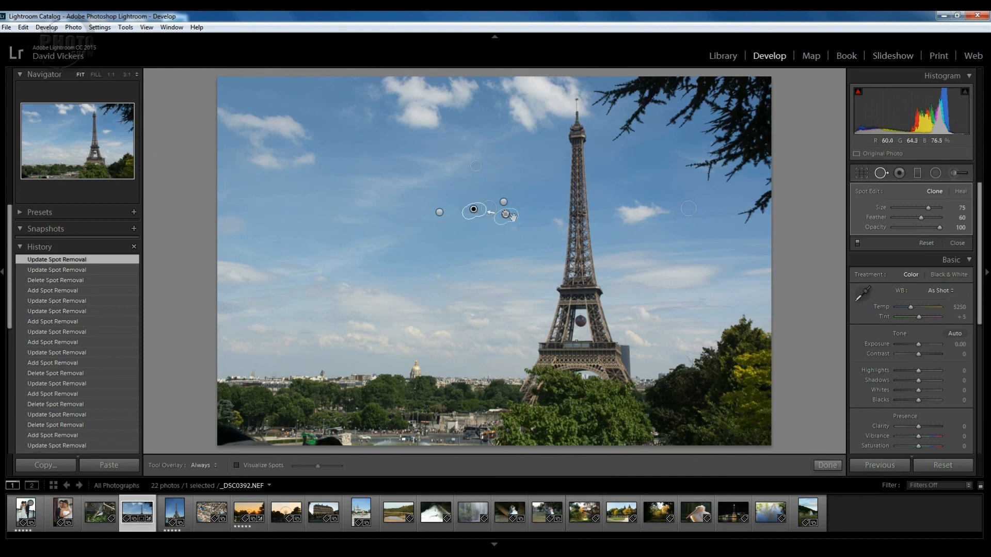
click(881, 174)
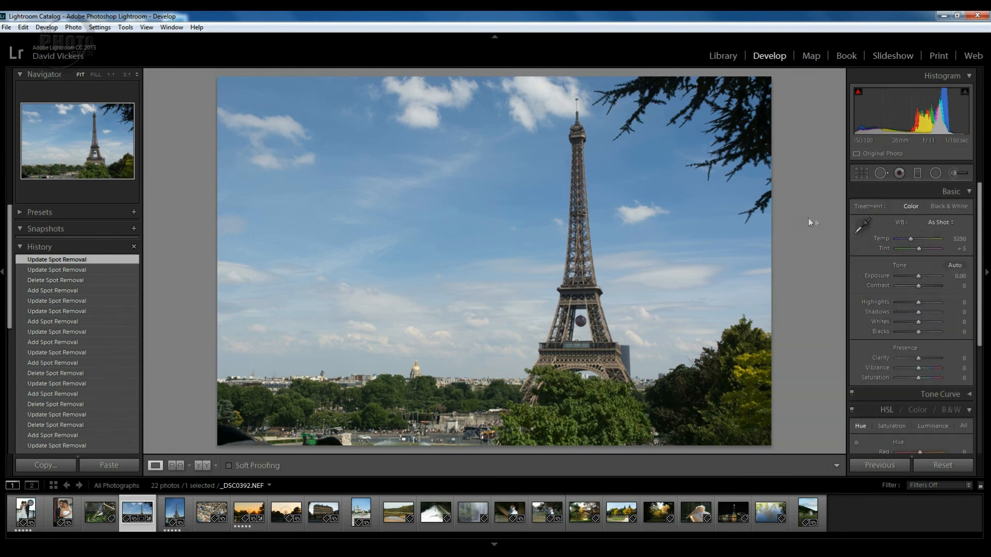